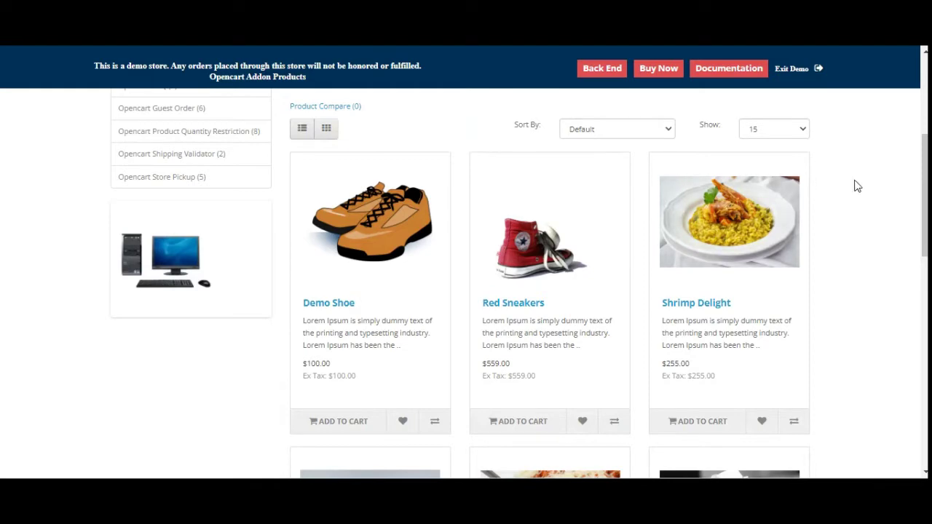
# - Open the Red Sneakers product page from the Opencart Buy Now category
pyautogui.scroll(5, 925, 218)
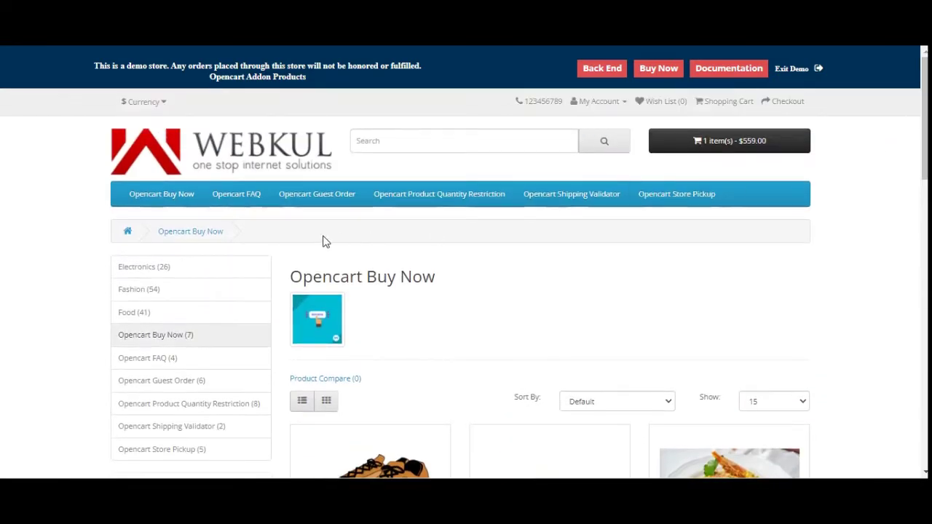
pyautogui.scroll(-4, 489, 260)
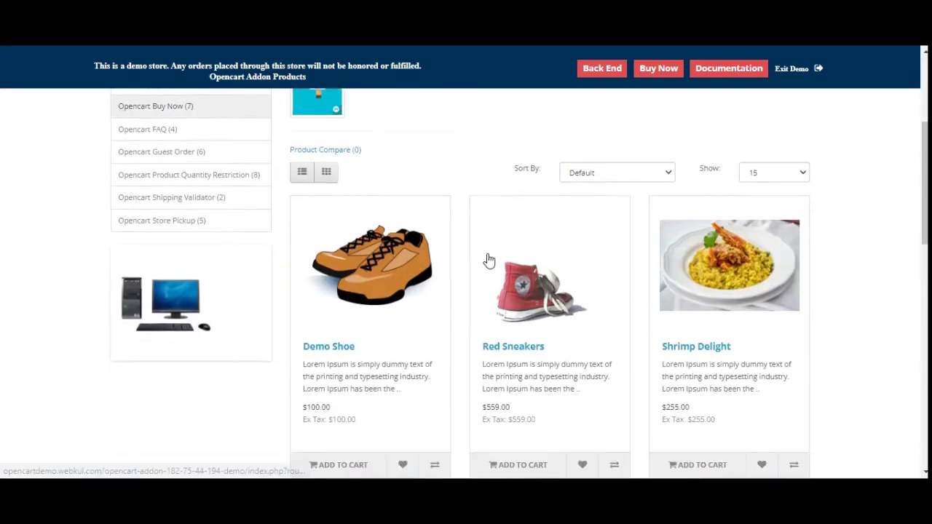
pyautogui.scroll(1, 370, 232)
pyautogui.scroll(1, 360, 230)
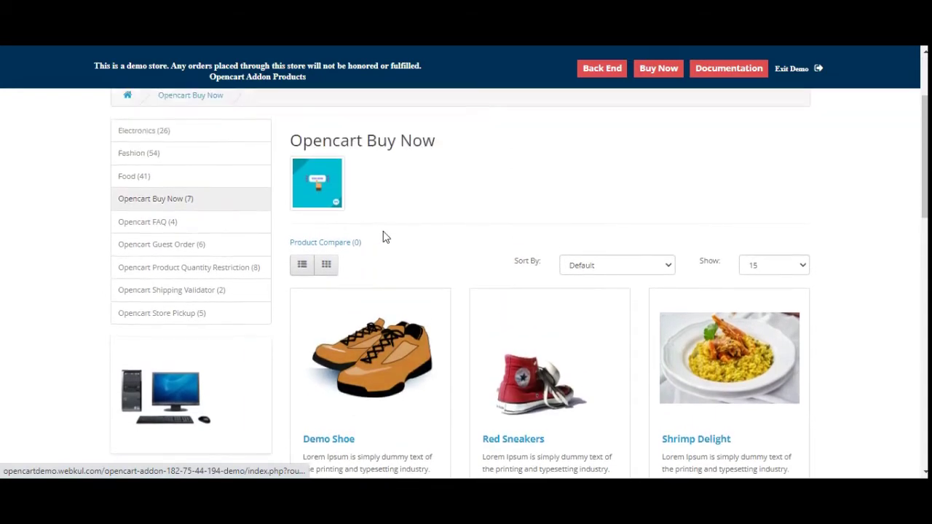
pyautogui.scroll(-3, 543, 267)
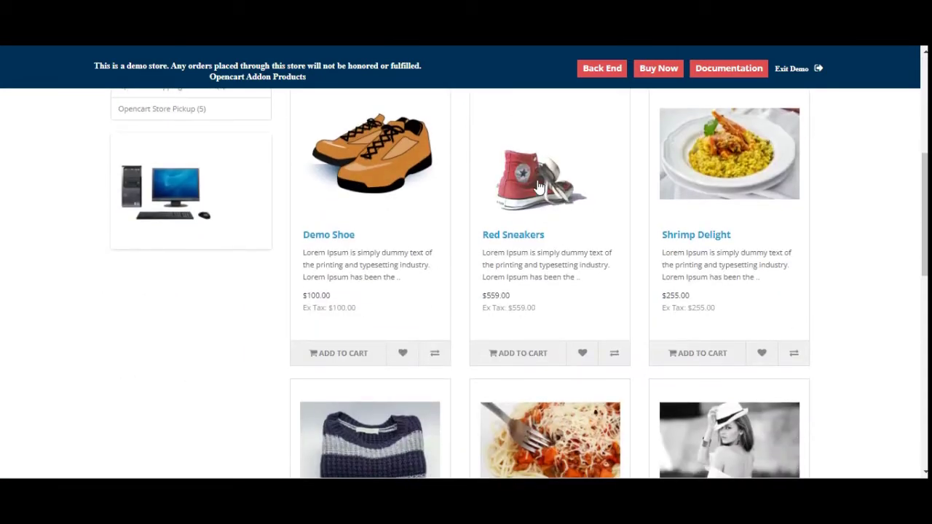
pyautogui.click(539, 187)
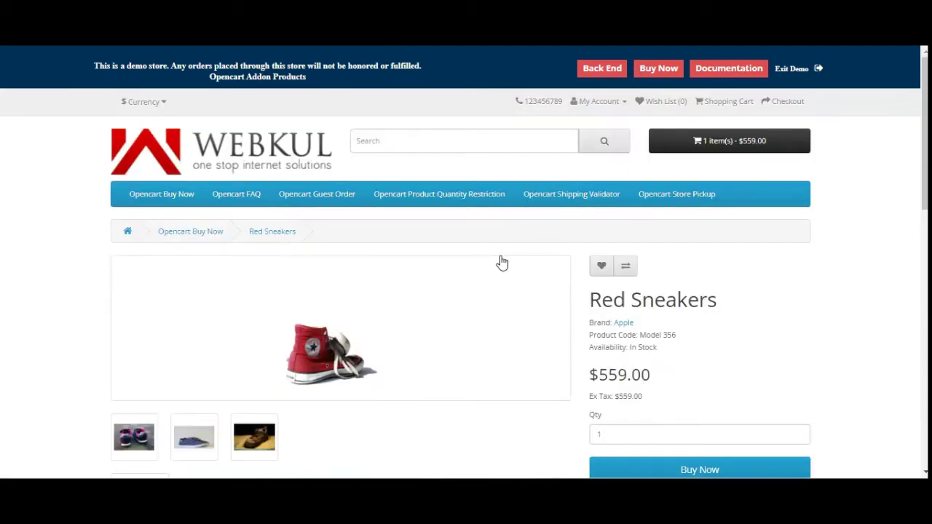
# - Look over the Red Sneakers product page and purchase one unit with the Buy Now option
pyautogui.scroll(-2, 502, 262)
pyautogui.scroll(1, 500, 264)
pyautogui.scroll(-4, 499, 265)
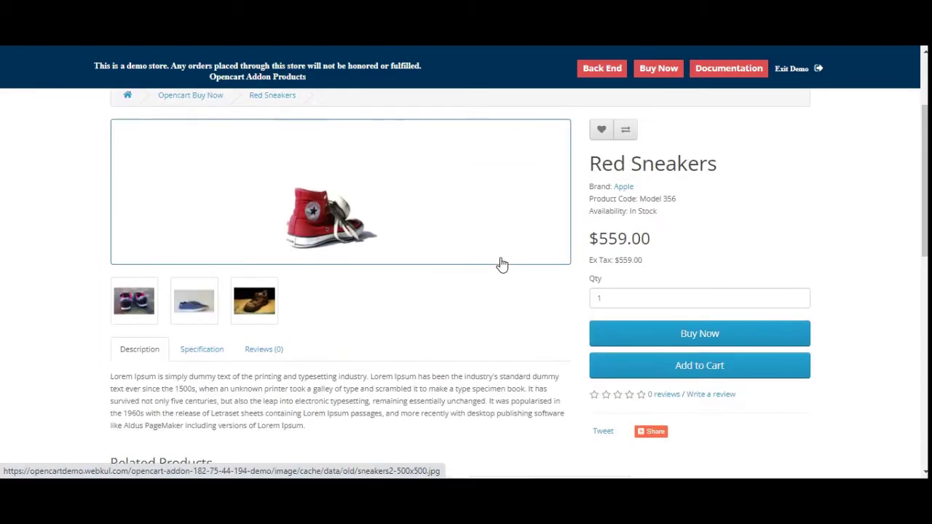
pyautogui.scroll(3, 502, 263)
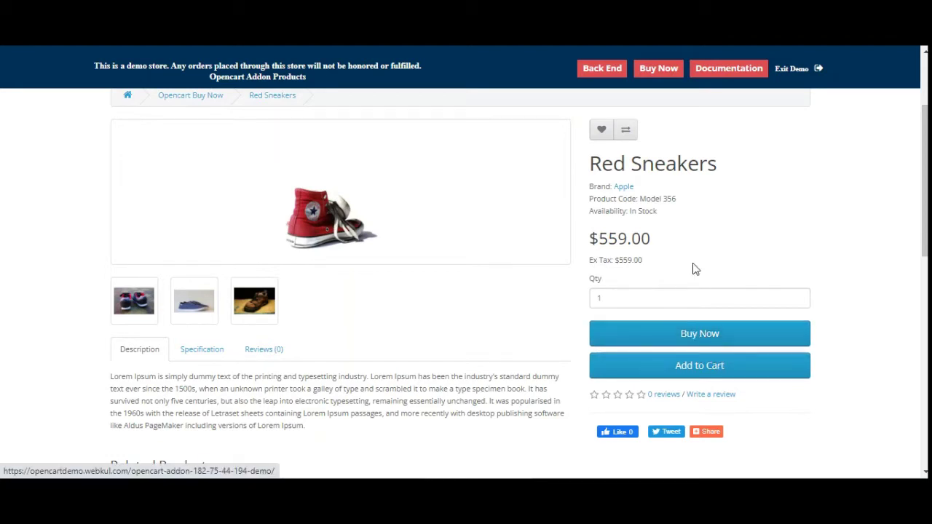
pyautogui.click(699, 339)
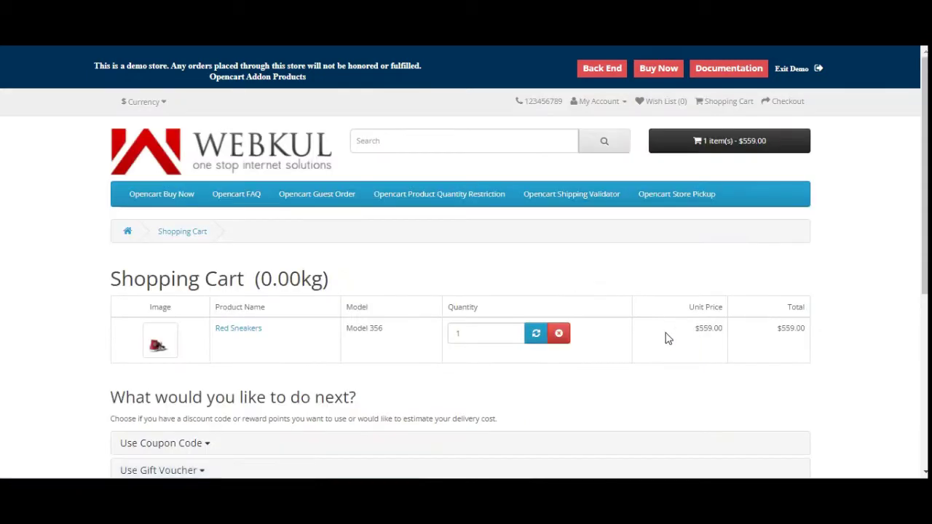
# - Review the shopping cart containing the Red Sneakers and proceed to checkout
pyautogui.scroll(-1, 365, 304)
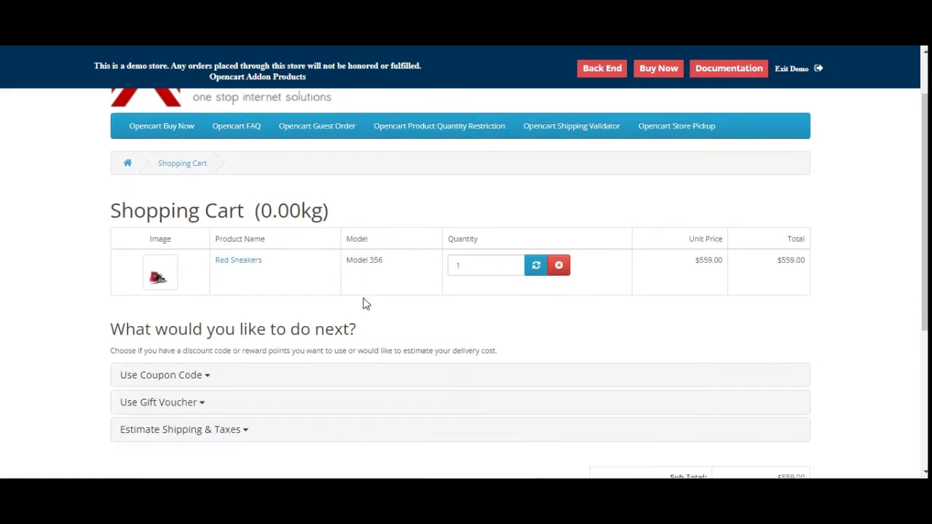
pyautogui.scroll(1, 366, 305)
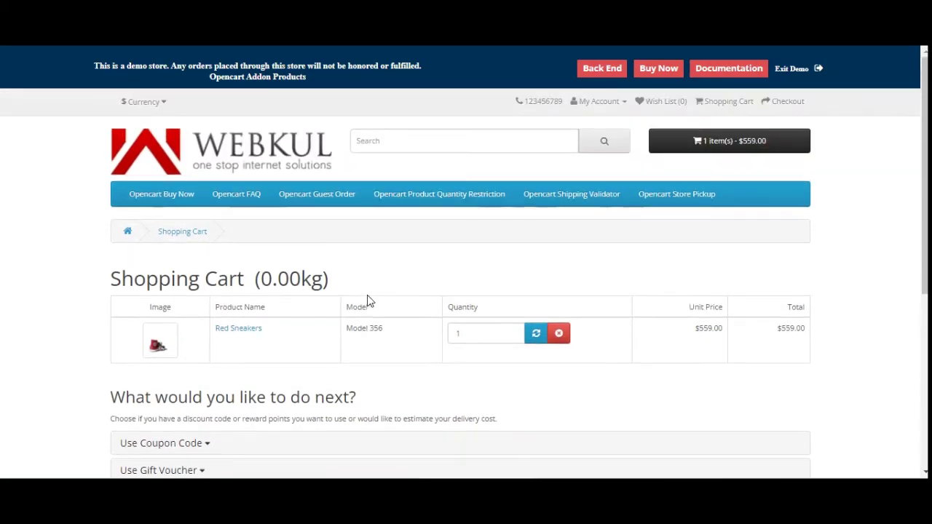
pyautogui.moveTo(925, 174); pyautogui.dragTo(925, 278)
pyautogui.click(788, 420)
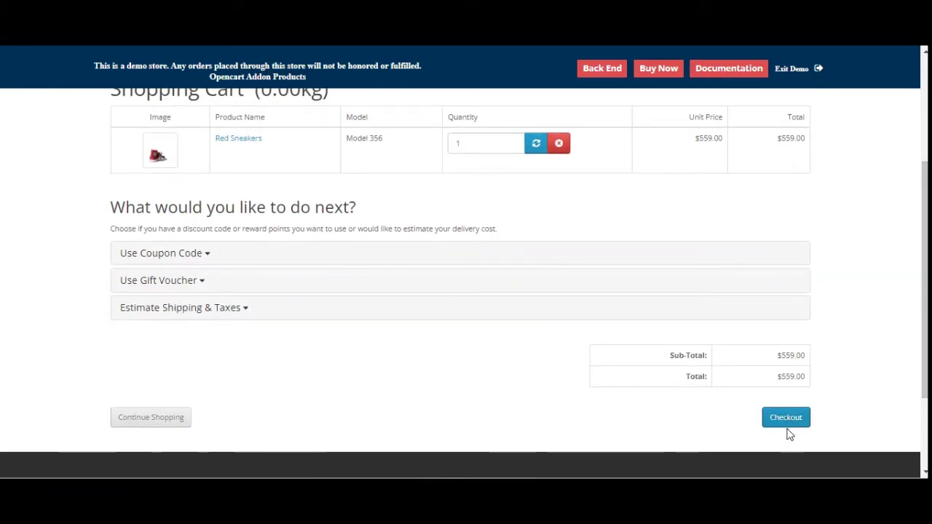
# - Complete the checkout with the existing billing address and Cash On Delivery, agree to the Terms & Conditions, and confirm the order
pyautogui.scroll(-2, 751, 364)
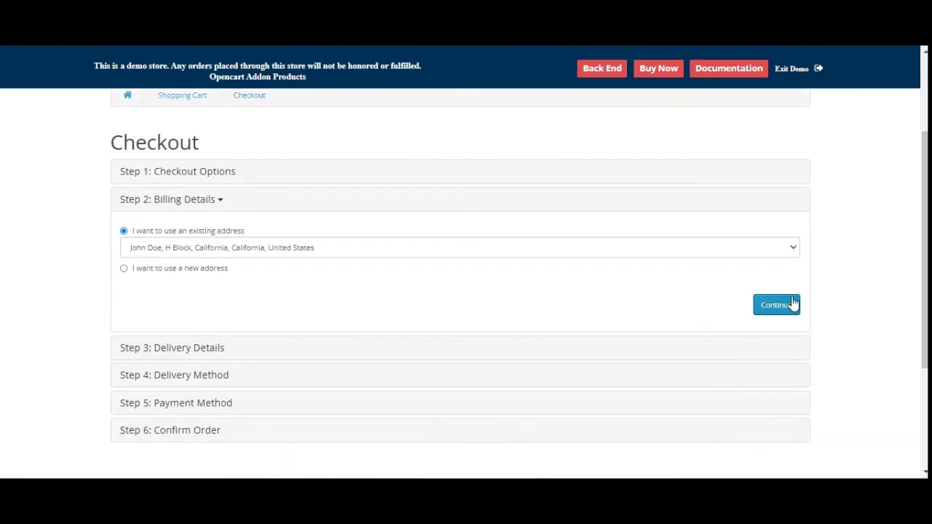
pyautogui.scroll(-1, 757, 320)
pyautogui.click(776, 263)
pyautogui.scroll(-2, 718, 342)
pyautogui.click(778, 366)
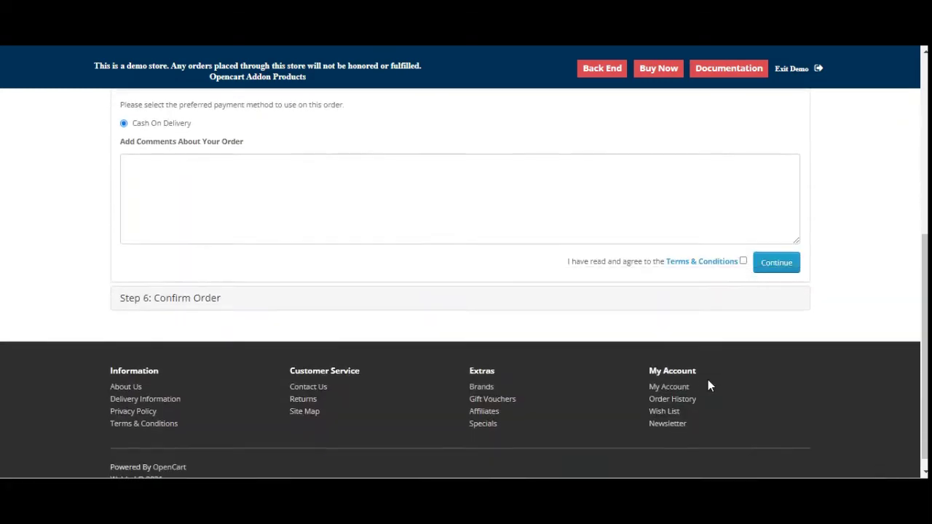
pyautogui.click(743, 261)
pyautogui.click(777, 266)
pyautogui.click(772, 275)
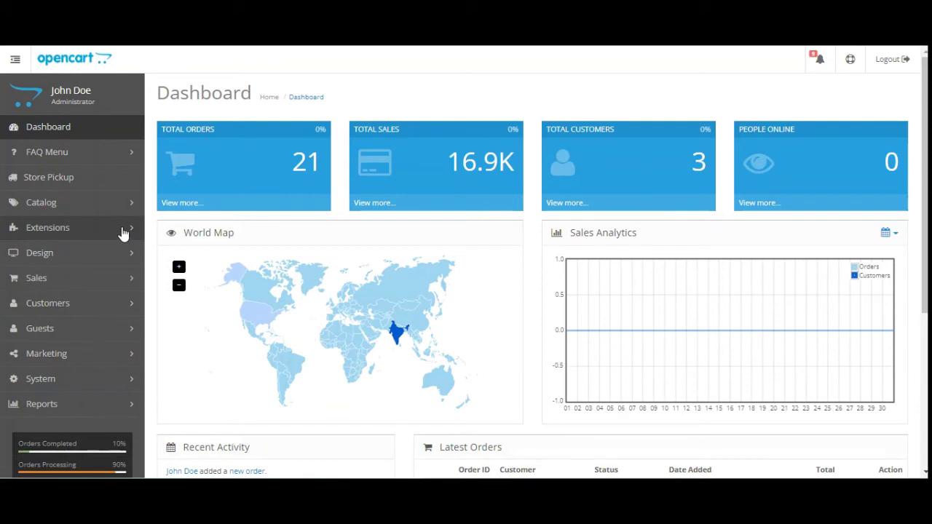
# - Open the Opencart Buy Now module's settings for editing from the admin module list
pyautogui.click(122, 234)
pyautogui.click(110, 404)
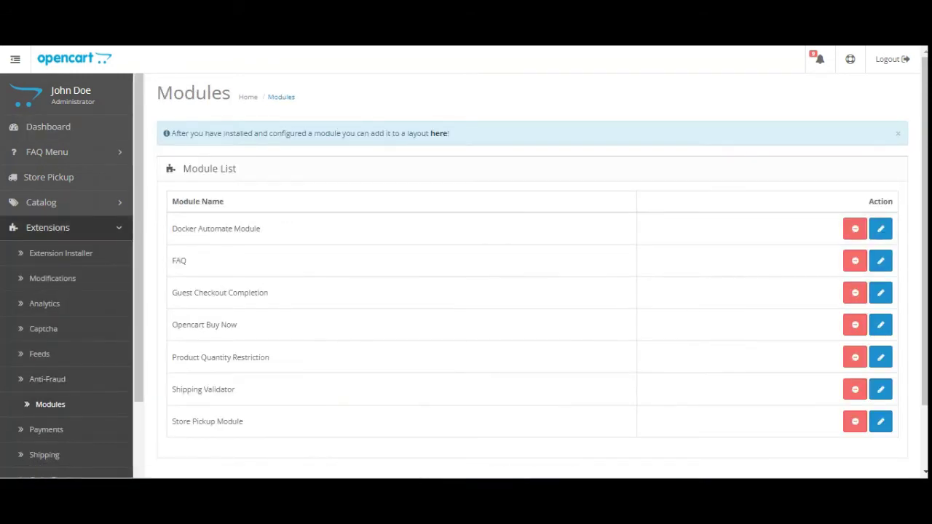
pyautogui.scroll(-2, 876, 218)
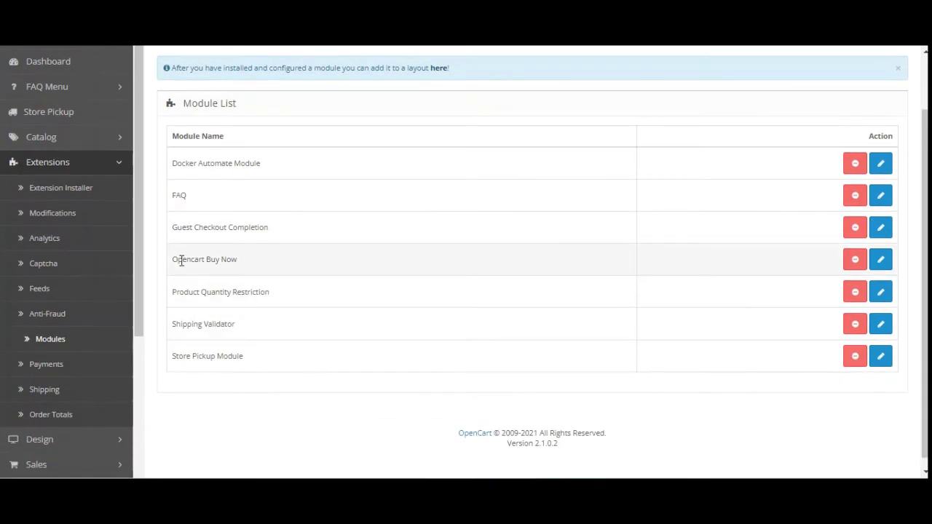
pyautogui.moveTo(181, 260); pyautogui.dragTo(243, 267)
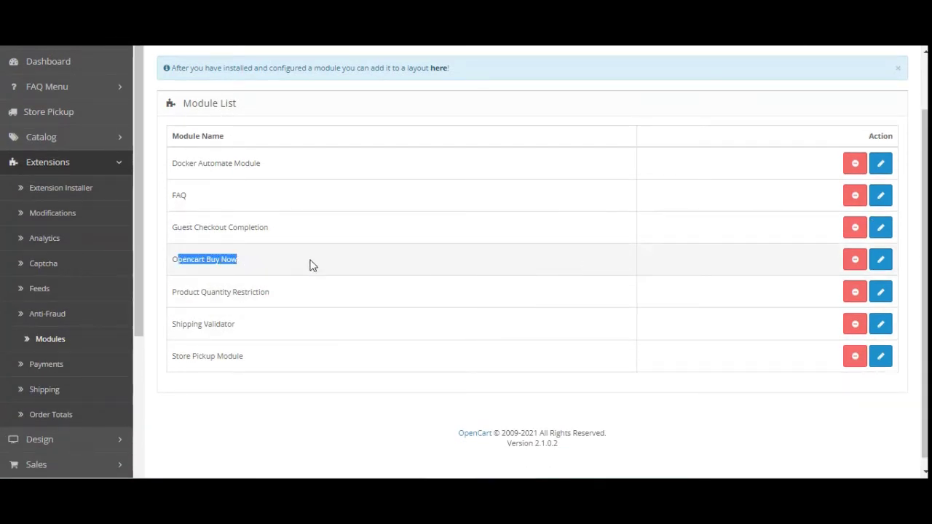
pyautogui.click(882, 262)
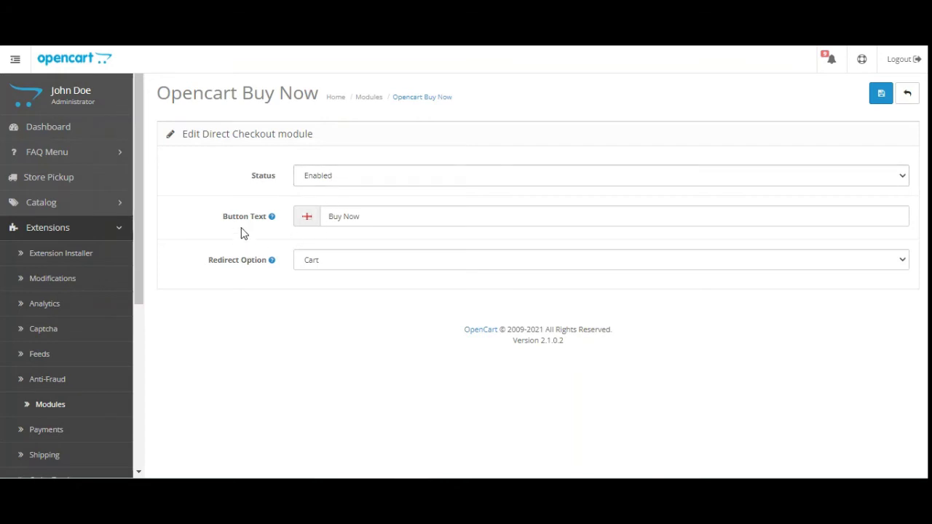
# - Check the module's Button Text setting and open the Red Sneakers page in the storefront to view the button
pyautogui.moveTo(228, 217); pyautogui.dragTo(264, 222)
pyautogui.click(368, 219)
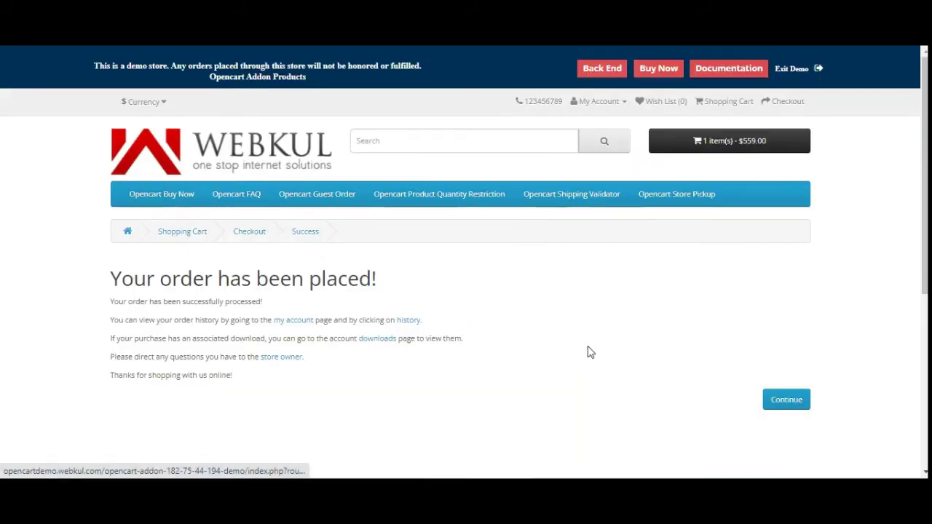
pyautogui.scroll(-4, 537, 345)
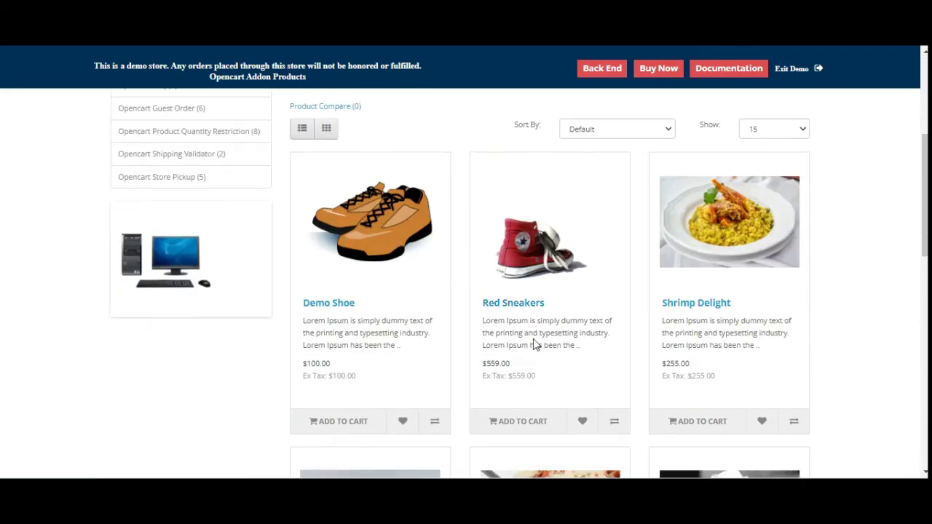
pyautogui.click(530, 246)
pyautogui.scroll(-3, 758, 287)
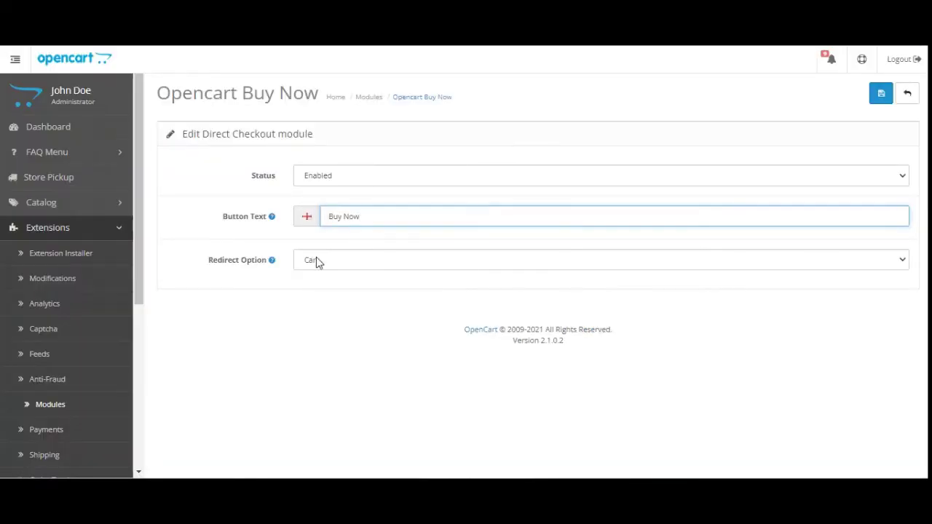
# - Set the Opencart Buy Now module's Redirect Option to Checkout and save the module
pyautogui.moveTo(241, 272)
pyautogui.moveTo(220, 263); pyautogui.dragTo(272, 264)
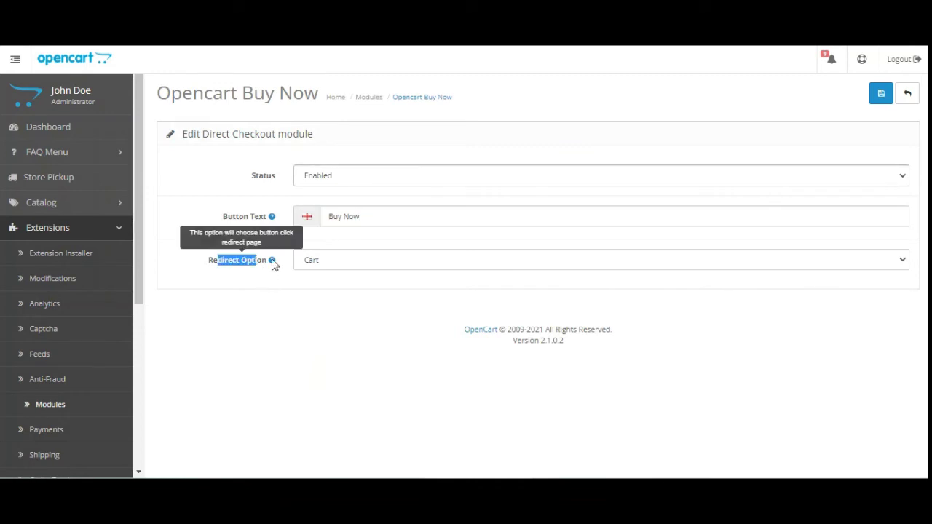
pyautogui.click(334, 264)
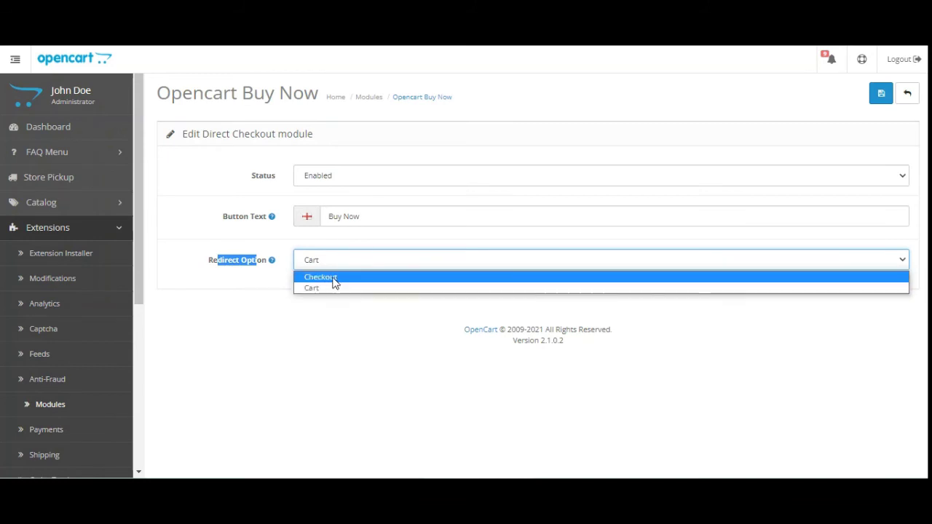
pyautogui.click(334, 278)
pyautogui.click(260, 276)
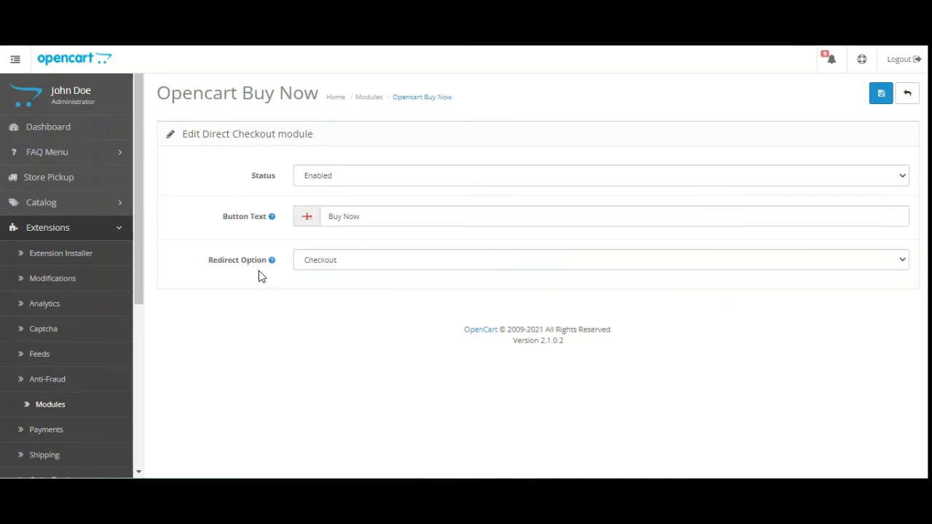
pyautogui.click(882, 98)
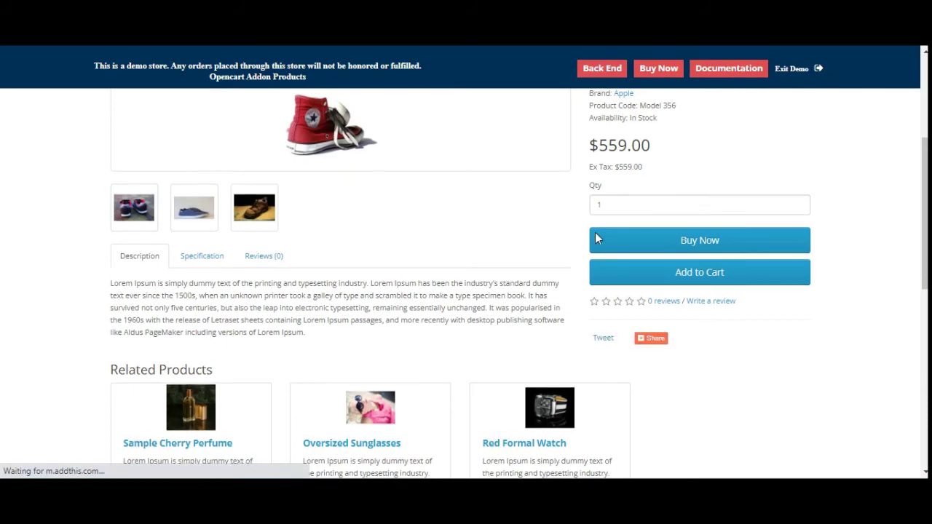
# - Test the new redirect by purchasing the Red Sneakers with Buy Now in the storefront
pyautogui.scroll(3, 925, 218)
pyautogui.scroll(-1, 924, 219)
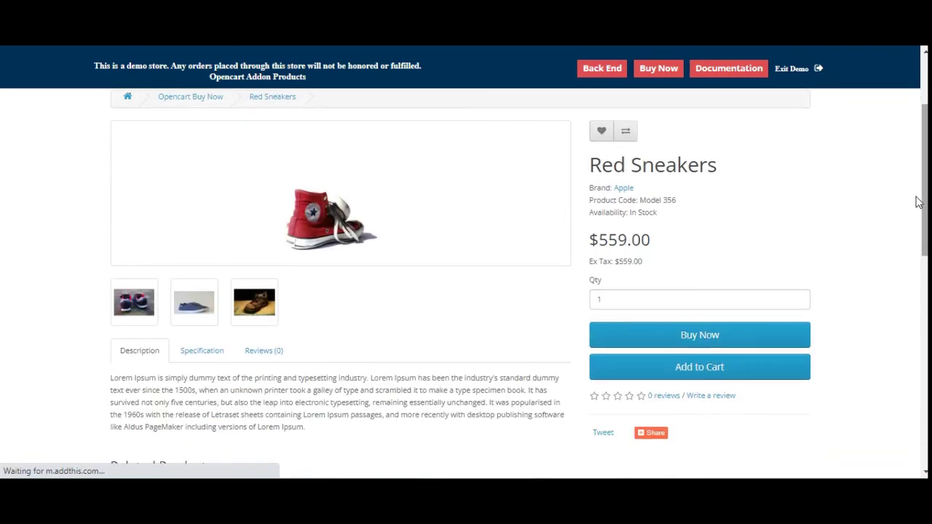
pyautogui.click(694, 337)
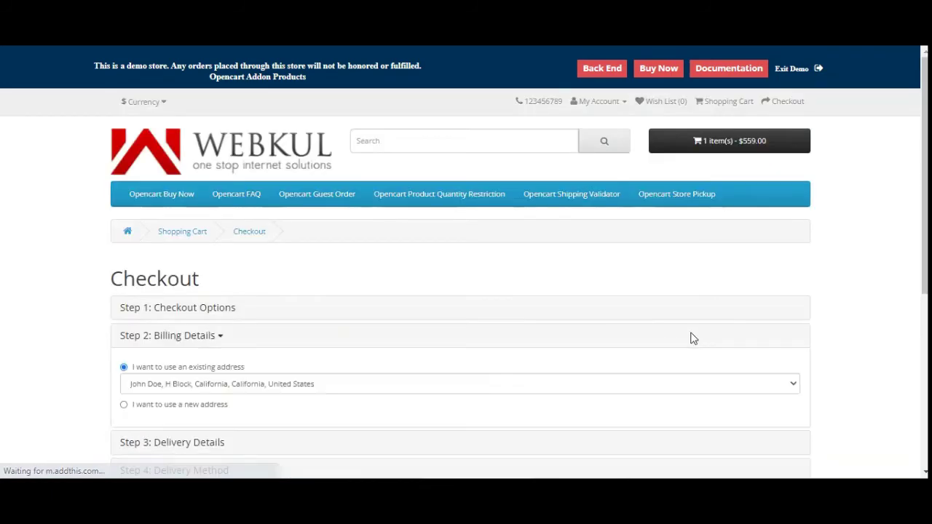
# - Place the Red Sneakers order using the existing address and Cash On Delivery, agreeing to the Terms & Conditions
pyautogui.scroll(-2, 600, 330)
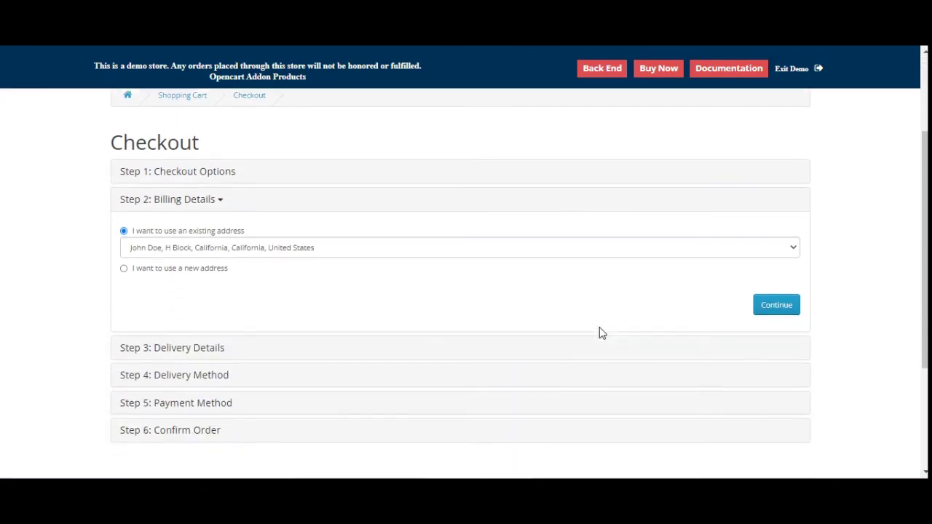
pyautogui.click(772, 311)
pyautogui.click(781, 339)
pyautogui.scroll(-3, 735, 357)
pyautogui.click(764, 370)
pyautogui.click(743, 260)
pyautogui.click(768, 266)
pyautogui.scroll(1, 767, 266)
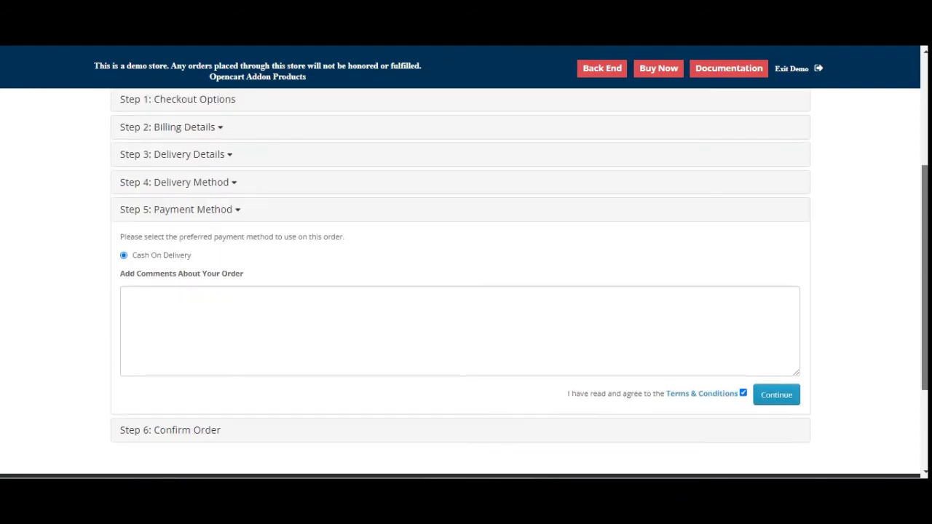
pyautogui.click(776, 326)
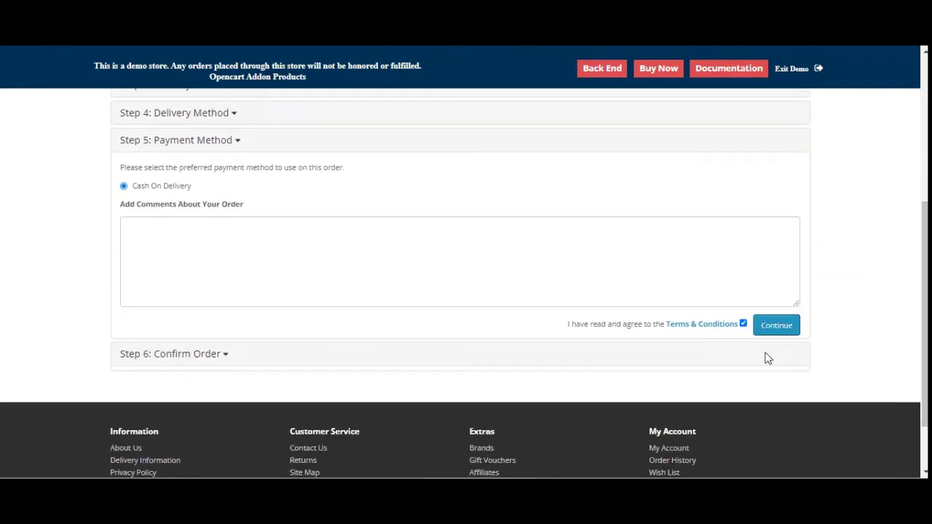
pyautogui.click(769, 325)
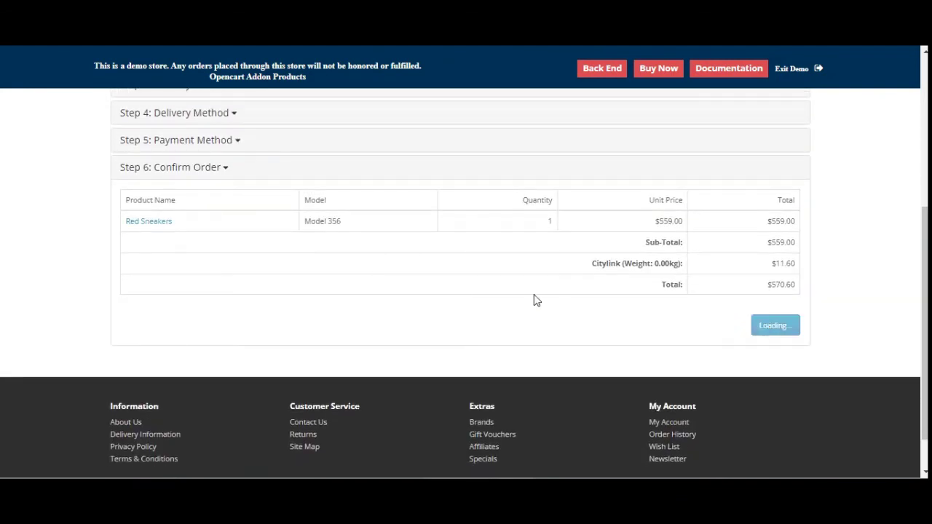
pyautogui.scroll(4, 561, 262)
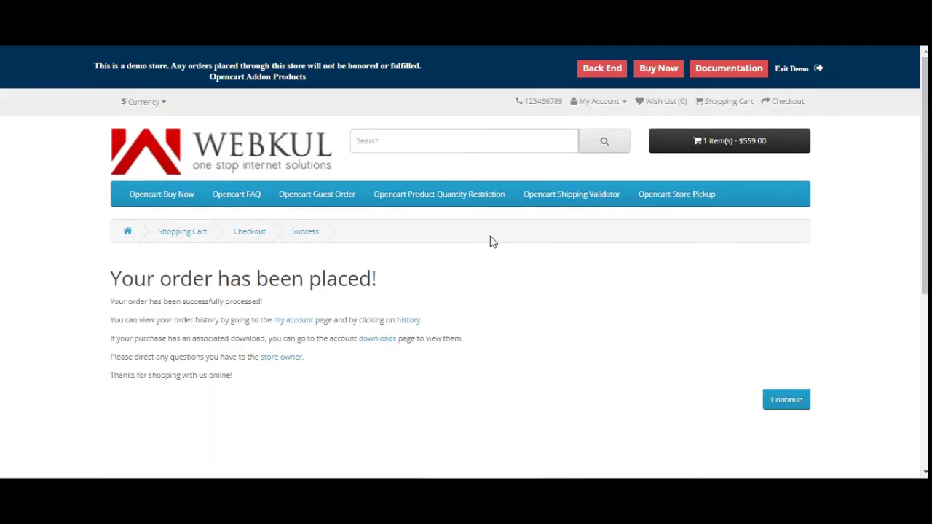
# - Return to the Opencart Buy Now category and open the Red Sneakers product page again
pyautogui.click(152, 202)
pyautogui.scroll(-3, 539, 250)
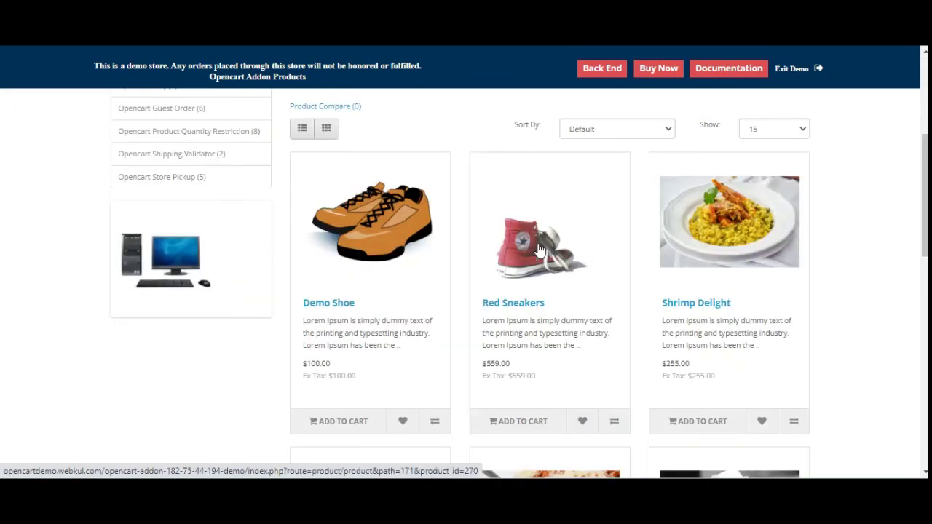
pyautogui.click(539, 250)
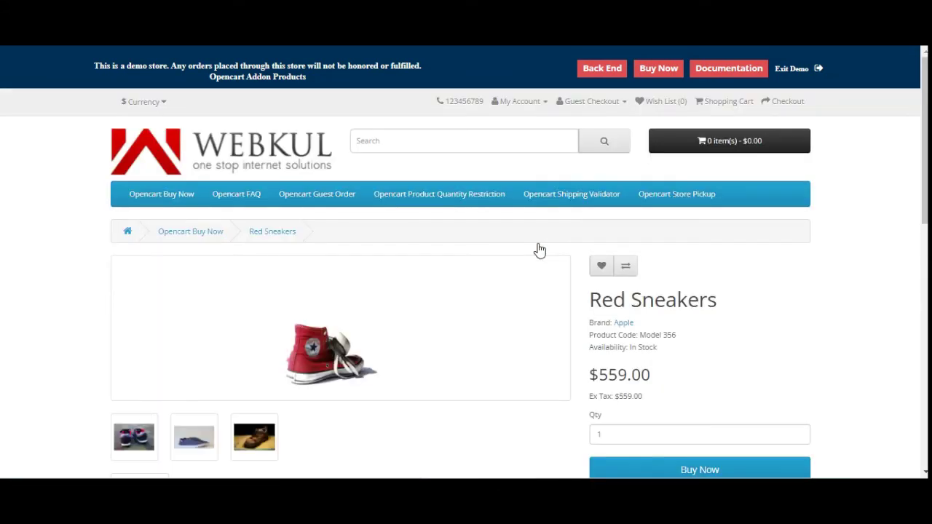
# - Purchase the Red Sneakers with Buy Now as a guest visitor and log in as a returning customer at checkout
pyautogui.scroll(-2, 665, 337)
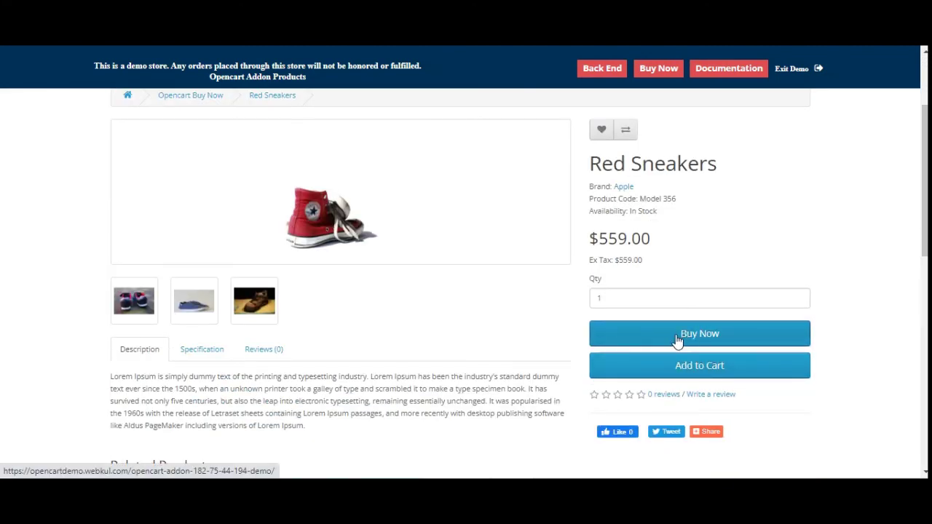
pyautogui.click(670, 341)
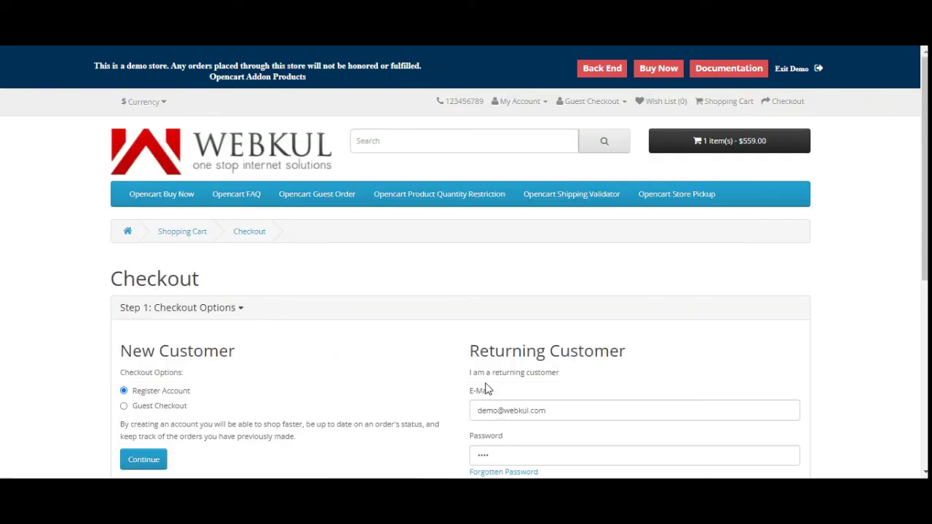
pyautogui.scroll(-2, 510, 364)
pyautogui.click(486, 362)
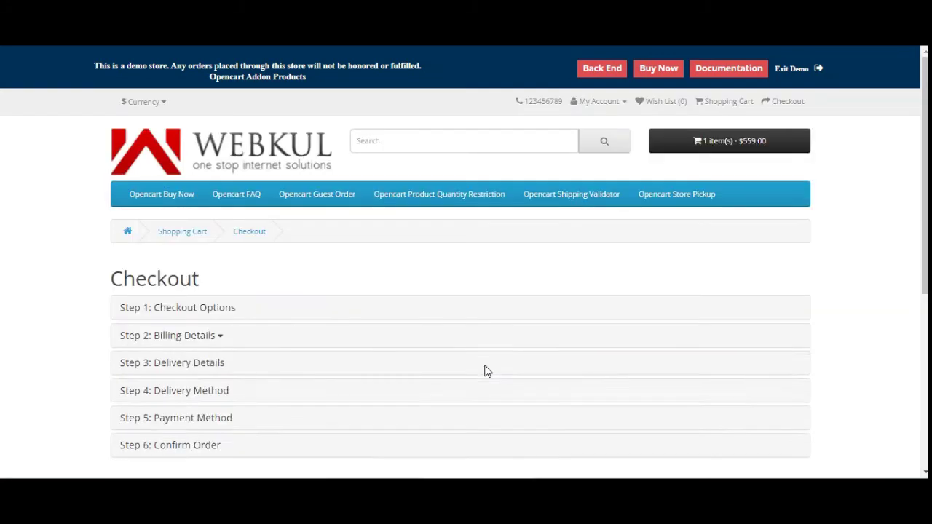
# - Choose the saved United States address for the billing details and continue the checkout
pyautogui.scroll(-2, 487, 372)
pyautogui.scroll(1, 520, 325)
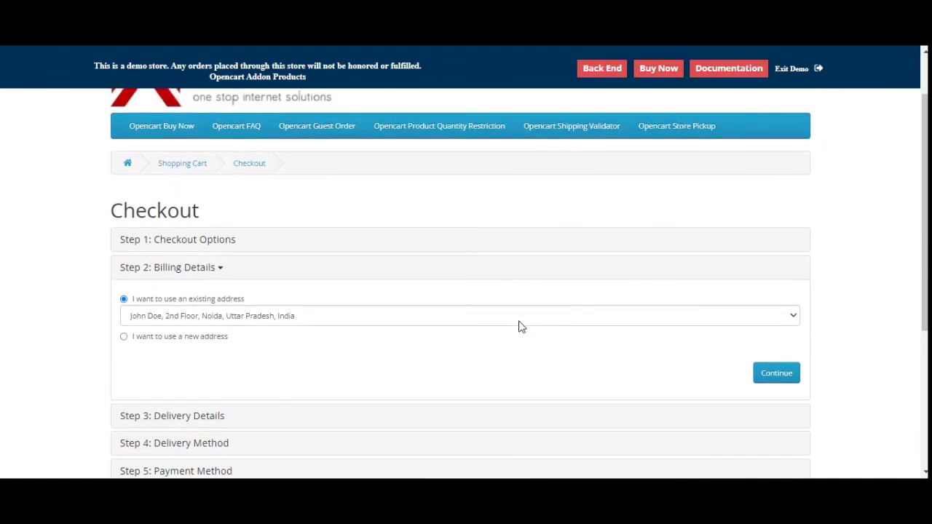
pyautogui.click(519, 321)
pyautogui.click(512, 343)
pyautogui.click(771, 378)
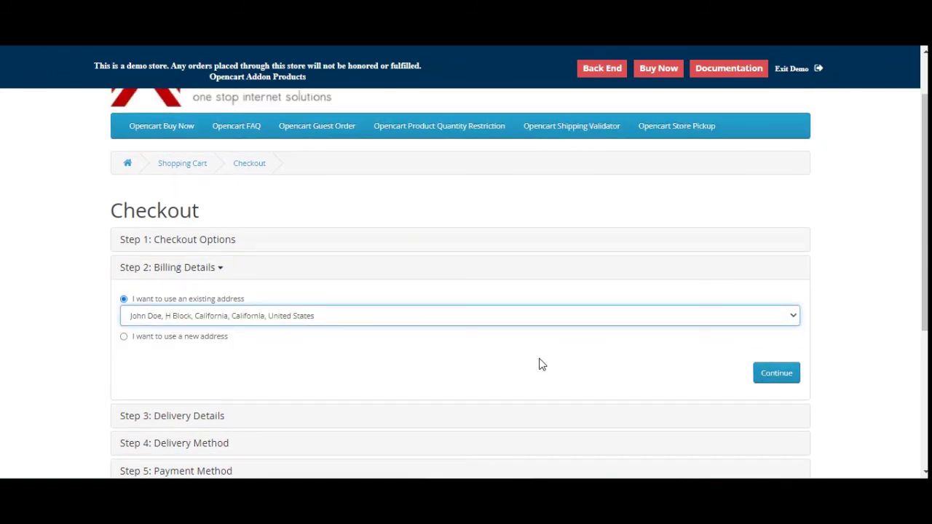